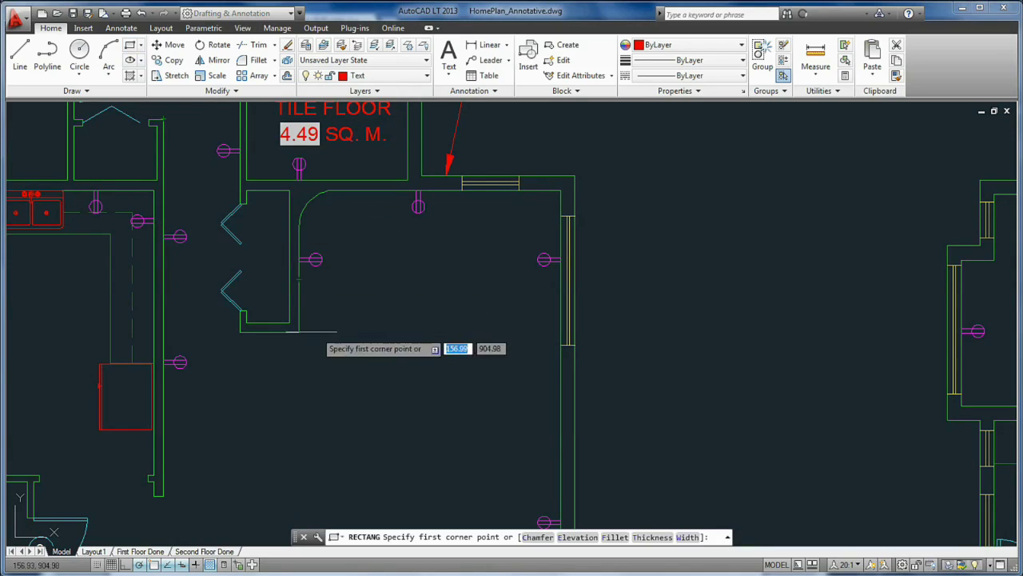
Draw a 2 by 1 rectangle with its first corner at 0.75.
{"action": "type", "text": ".75"}
{"action": "key", "text": "Return"}
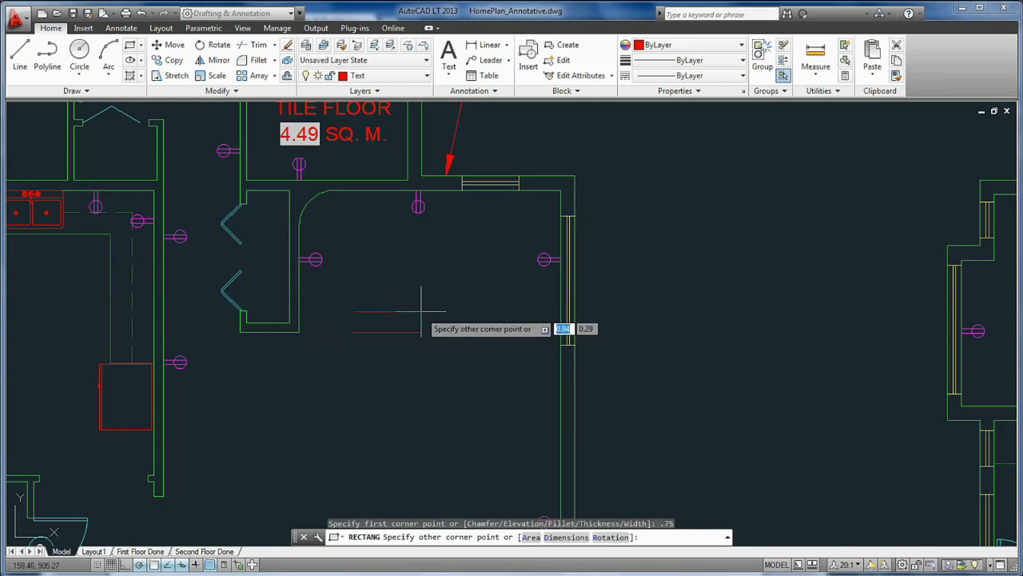
{"action": "type", "text": "@2,1"}
{"action": "key", "text": "Return"}
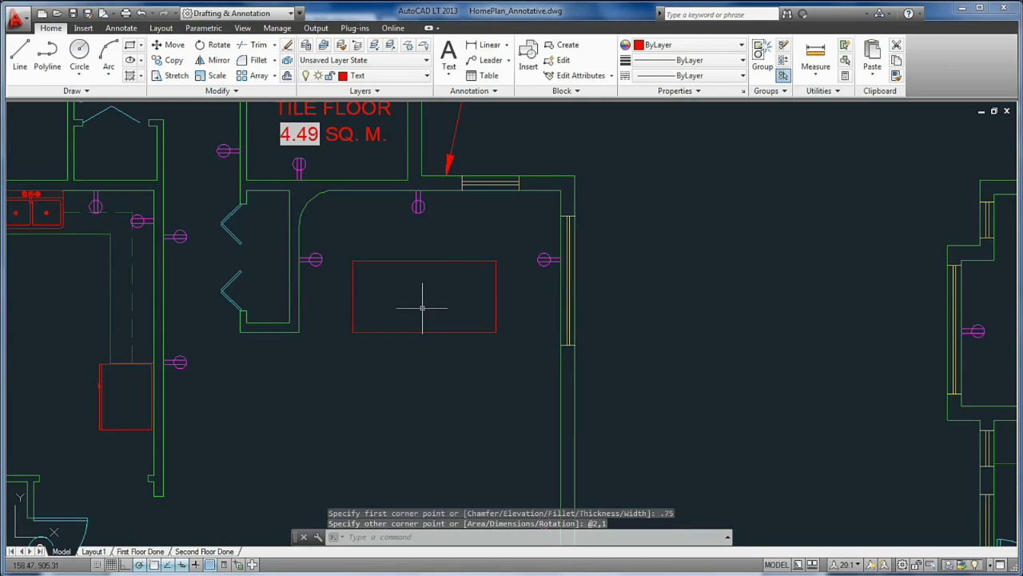
Draw a 1.75 line straight down from the rectangle's top midpoint.
{"action": "left_click", "coordinate": [20, 55]}
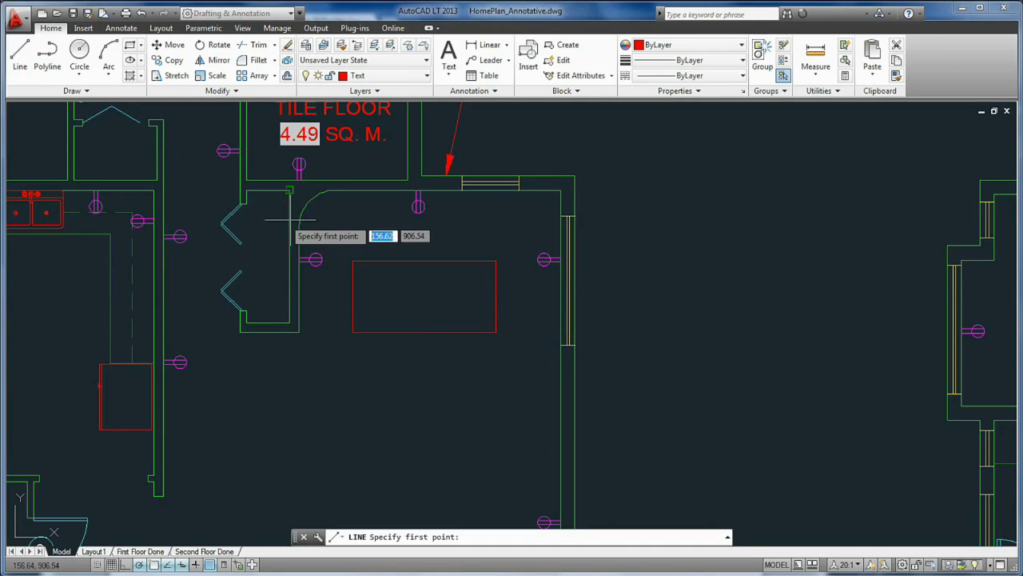
{"action": "left_click", "coordinate": [424, 260]}
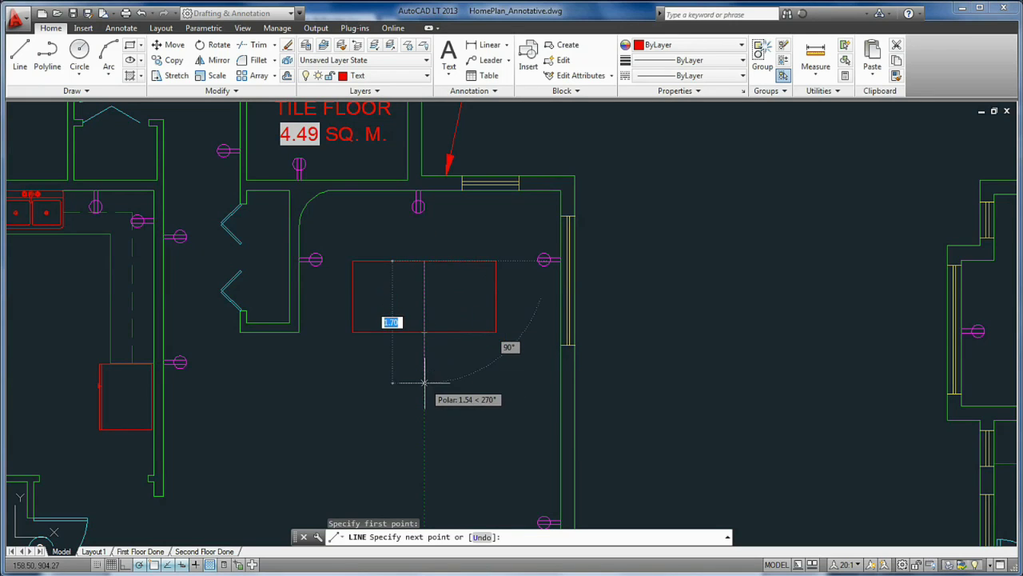
{"action": "type", "text": "1.75"}
{"action": "key", "text": "Return"}
{"action": "key", "text": "Escape"}
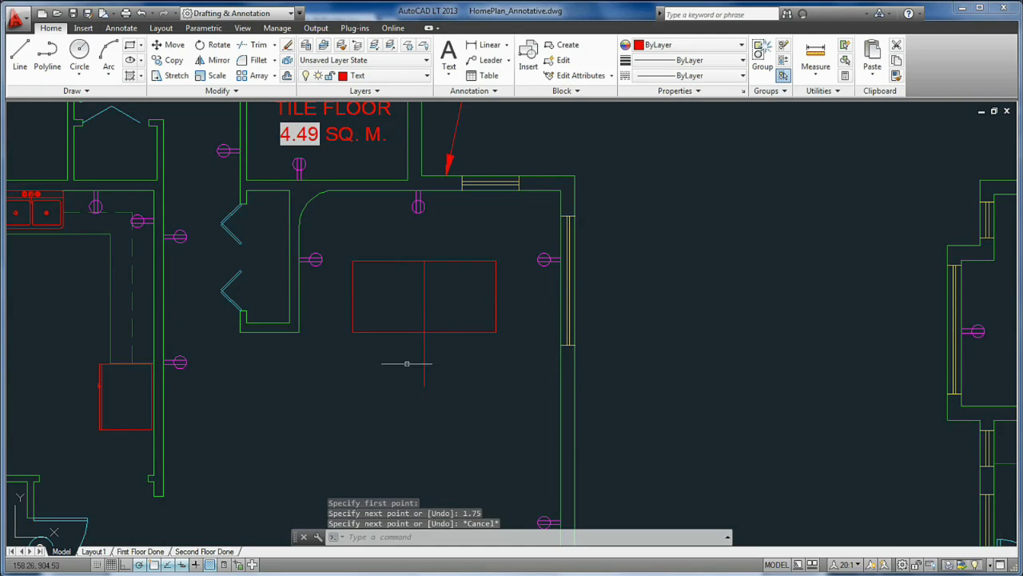
Convert the rectangle's bottom edge into an arc bulging below it.
{"action": "left_click", "coordinate": [403, 332]}
{"action": "mouse_move", "coordinate": [424, 332]}
{"action": "left_click", "coordinate": [452, 384]}
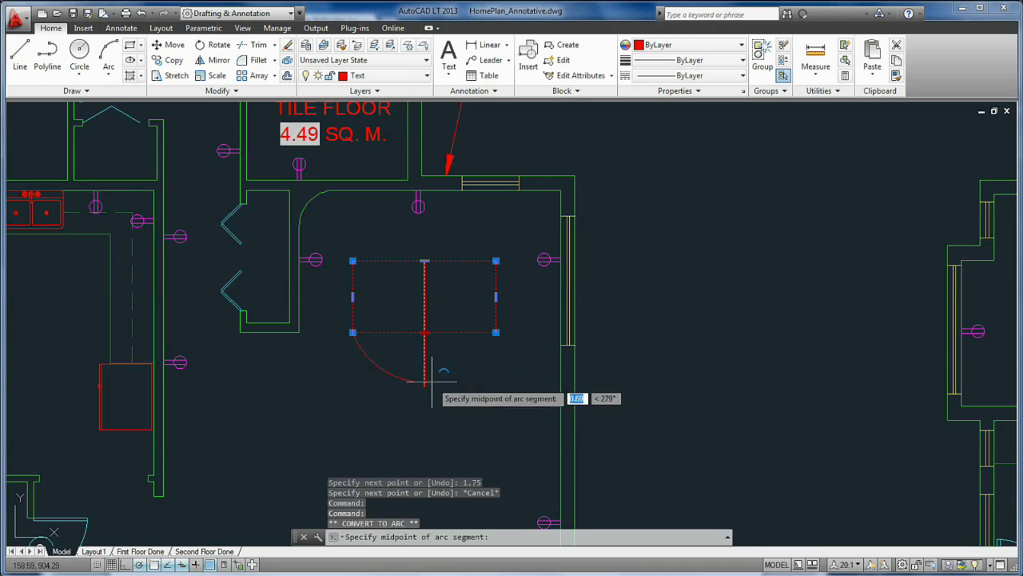
{"action": "left_click", "coordinate": [424, 384]}
{"action": "key", "text": "Escape"}
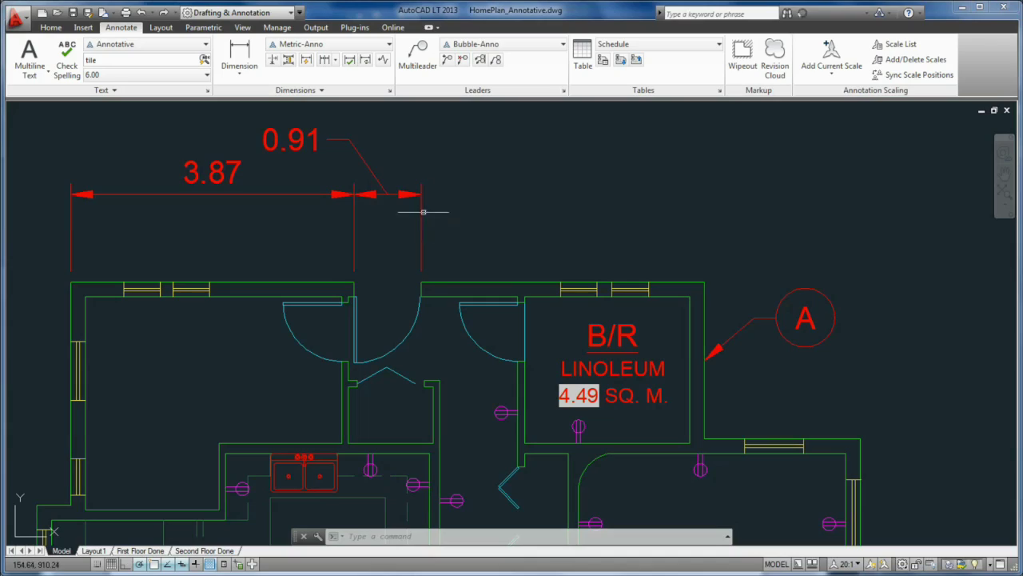
Continue from the 0.91 dimension with 3.87 and 2.13 dimensions to the wall end.
{"action": "left_click", "coordinate": [423, 192]}
{"action": "mouse_move", "coordinate": [423, 192]}
{"action": "left_click", "coordinate": [495, 238]}
{"action": "left_click", "coordinate": [705, 282]}
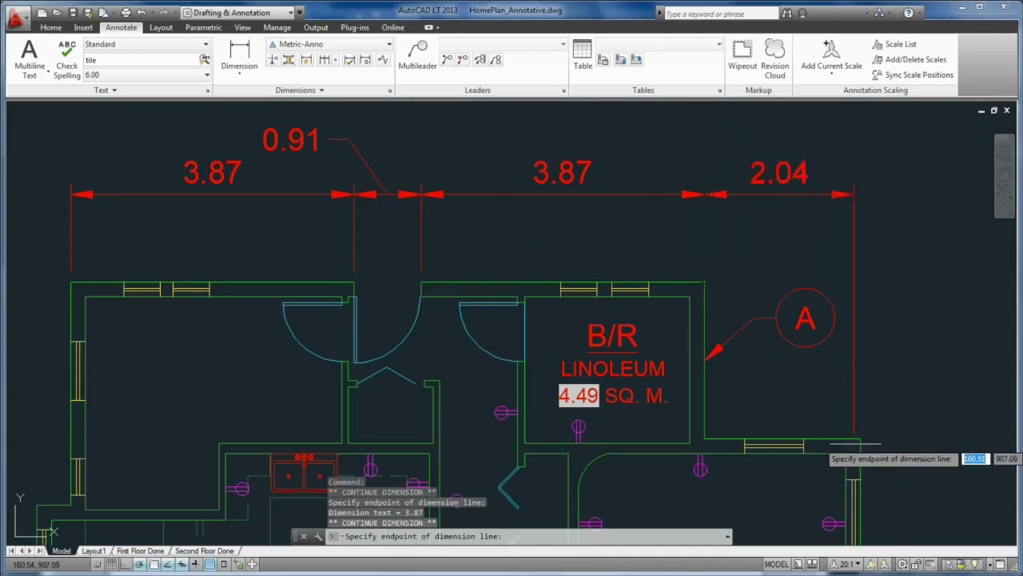
{"action": "left_click", "coordinate": [861, 438]}
{"action": "right_click", "coordinate": [832, 450]}
{"action": "left_click", "coordinate": [848, 462]}
{"action": "key", "text": "Escape"}
Relabel the room TILE FLOOR and add a second callout A leader snapped to the nearest wall.
{"action": "double_click", "coordinate": [655, 368]}
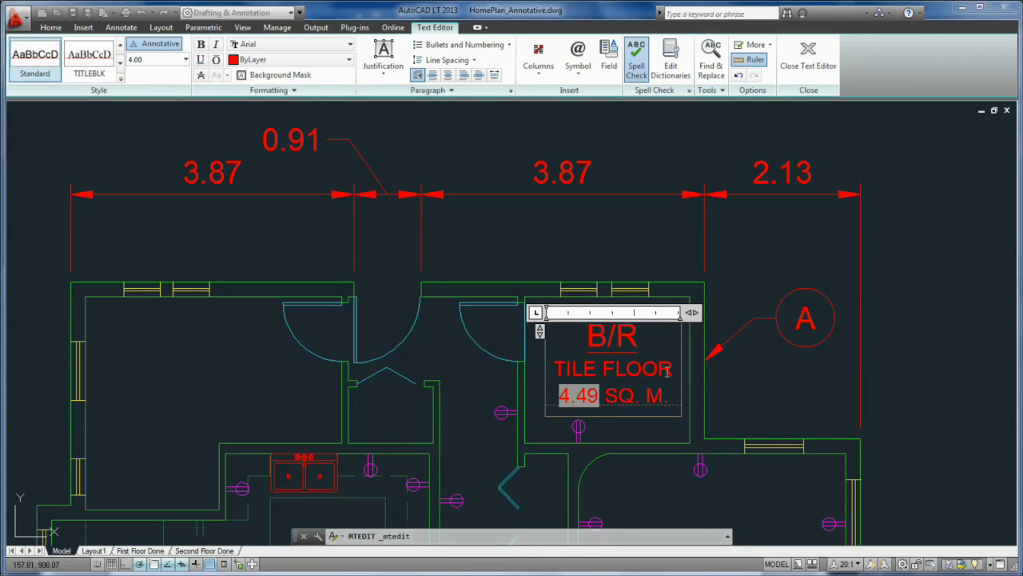
{"action": "left_click", "coordinate": [685, 374]}
{"action": "left_click", "coordinate": [722, 344]}
{"action": "mouse_move", "coordinate": [754, 320]}
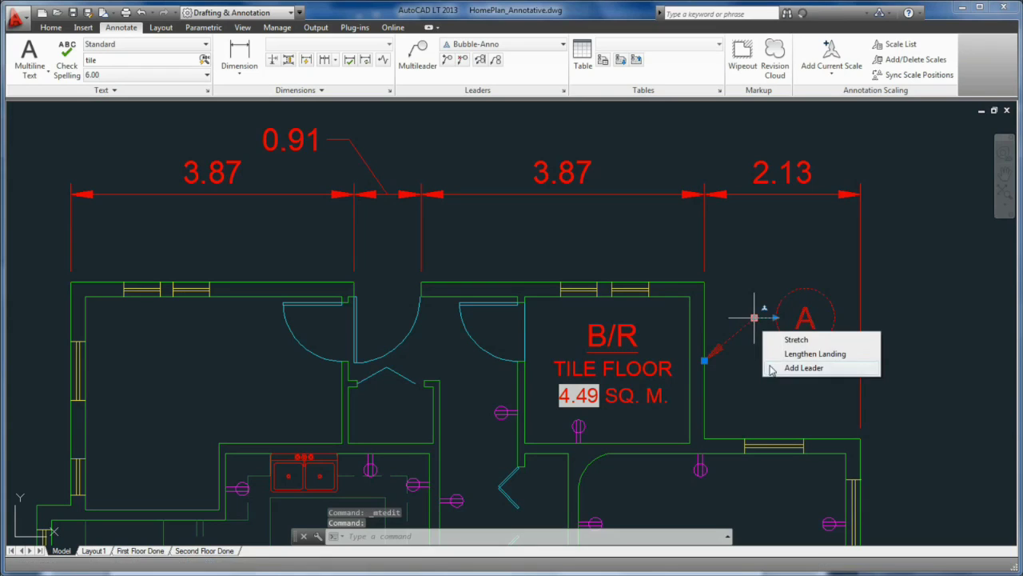
{"action": "left_click", "coordinate": [790, 367]}
{"action": "type", "text": "nea"}
{"action": "key", "text": "Return"}
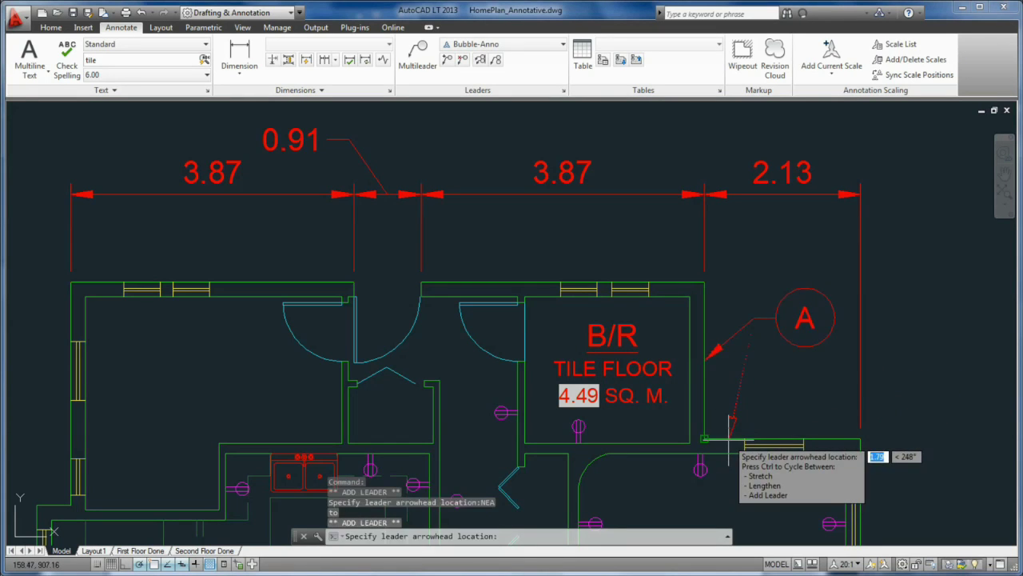
{"action": "left_click", "coordinate": [729, 438]}
{"action": "key", "text": "Escape"}
Stretch the room's right side 0.13 to 4.00 wide, then regenerate so the area reads 4.75.
{"action": "type", "text": "s"}
{"action": "key", "text": "Return"}
{"action": "left_click", "coordinate": [722, 201]}
{"action": "left_click", "coordinate": [680, 434]}
{"action": "key", "text": "Return"}
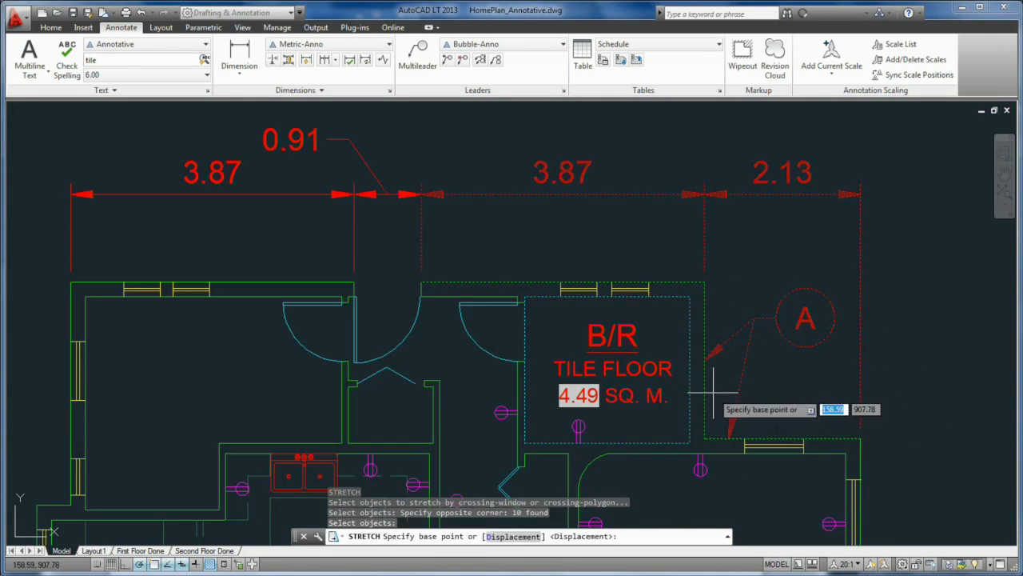
{"action": "left_click", "coordinate": [714, 392]}
{"action": "key", "text": "Return"}
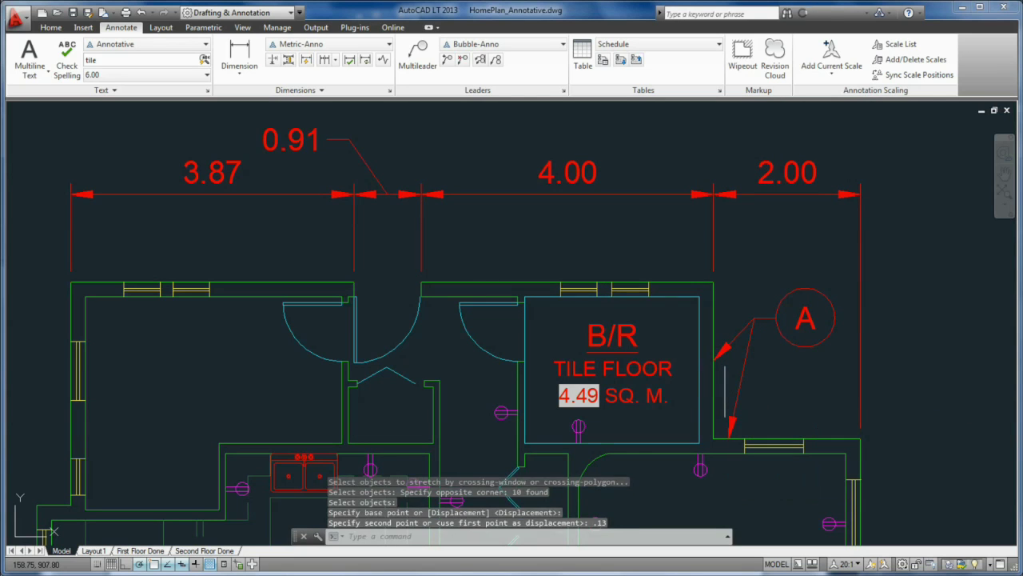
{"action": "type", "text": "re"}
{"action": "key", "text": "Return"}
{"action": "left_click", "coordinate": [848, 563]}
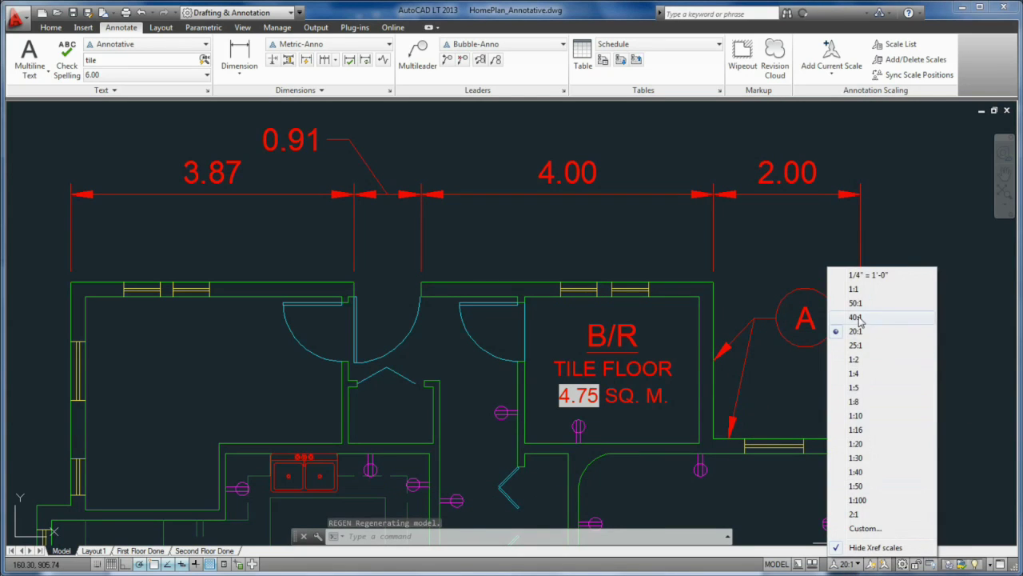